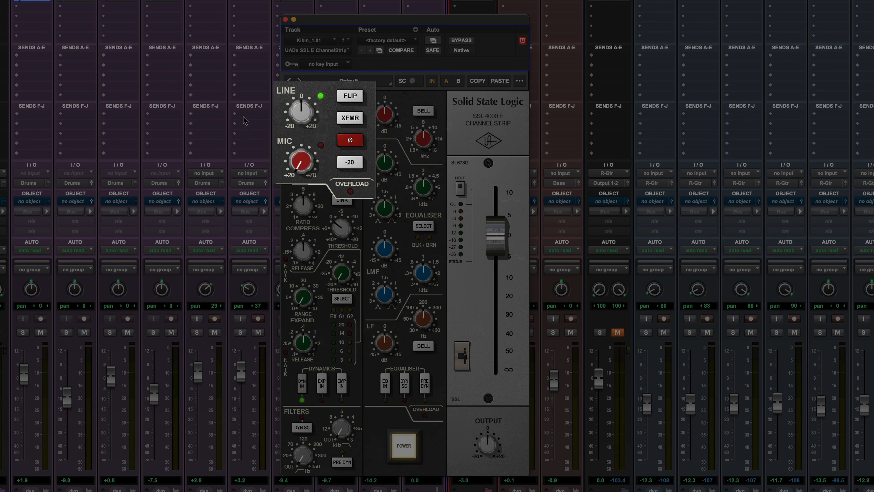
Flip the channel strip's input to Mic, toggle the XFMR option and turn up the mic gain.
left_click(361, 100)
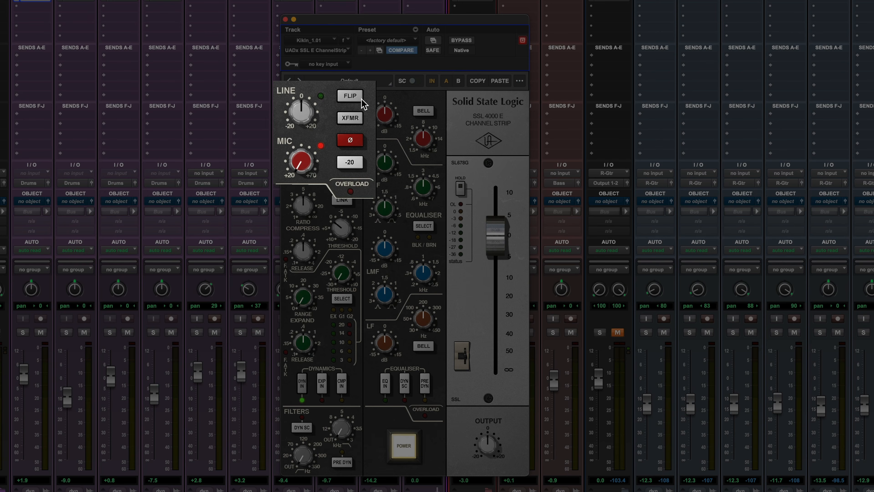
left_click(359, 120)
left_click_drag(322, 172, 314, 140)
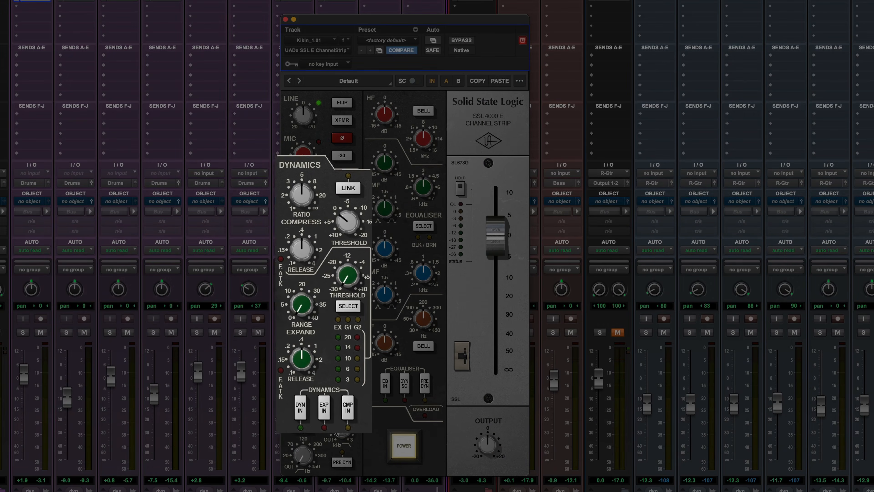
Switch on the dynamics, expander and compressor, with the compressor's release at its fastest .1 setting and ratio at about 2.
left_click(300, 416)
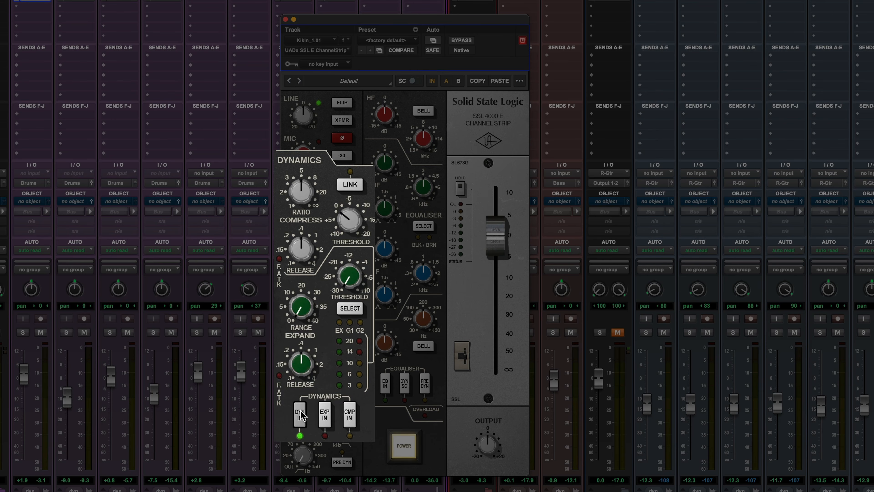
left_click(324, 415)
left_click(347, 426)
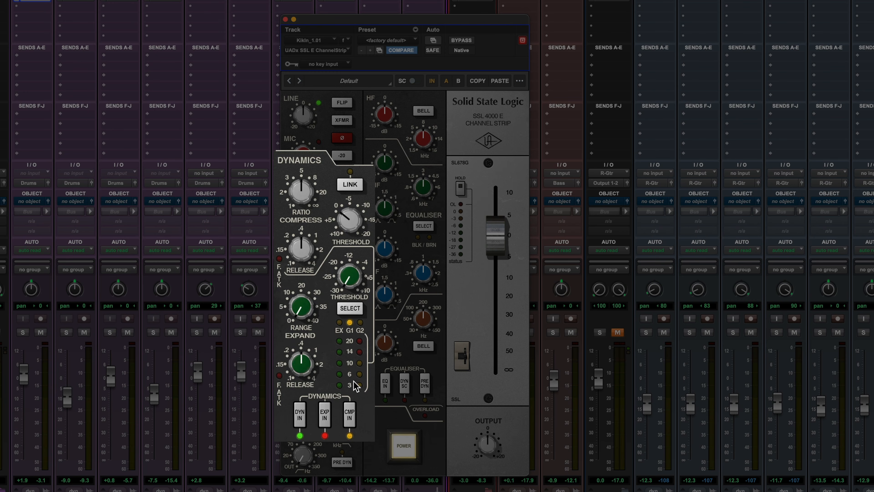
left_click_drag(303, 253, 291, 304)
left_click_drag(300, 191, 302, 238)
Save the current channel strip settings as a user preset named Basic.
left_click(375, 82)
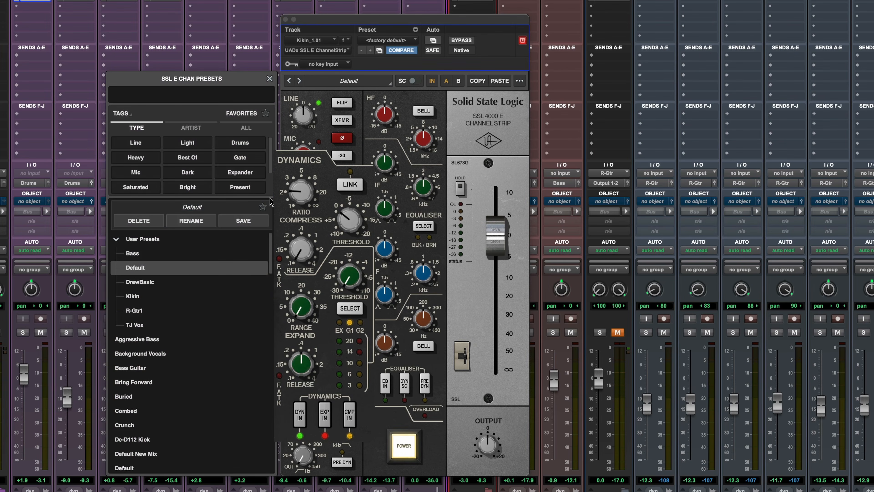
left_click(248, 211)
type("Basic")
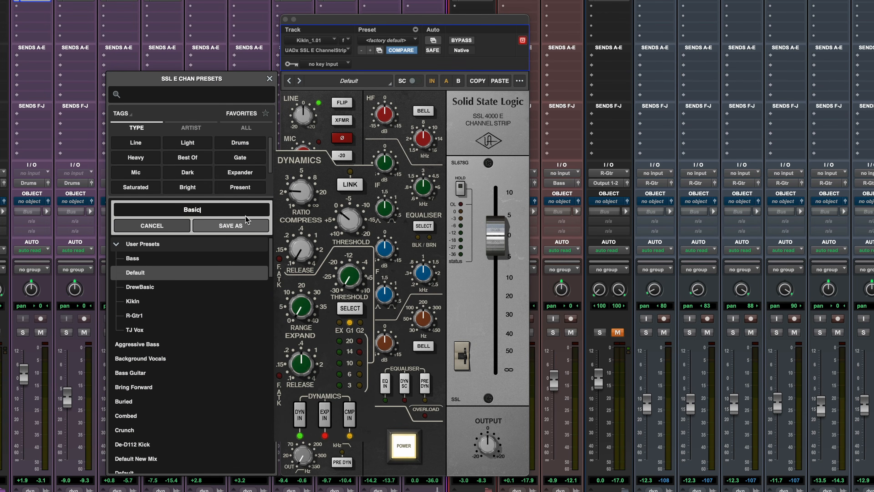
key("Return")
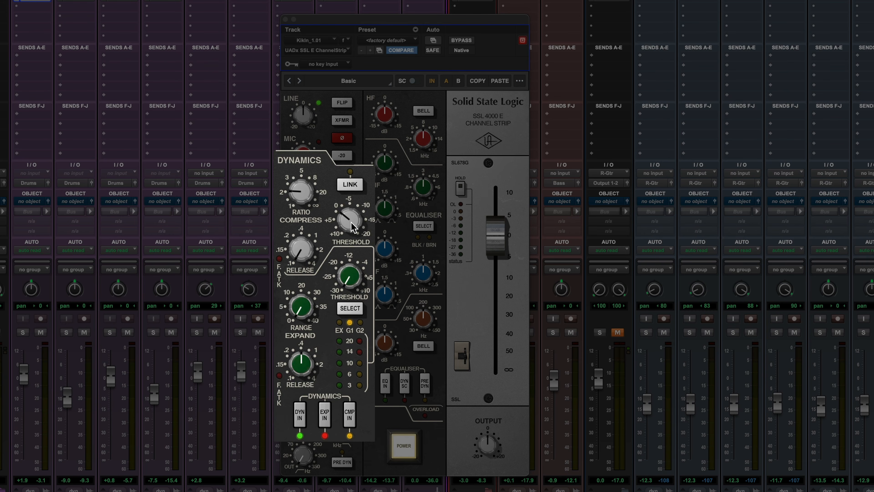
Toggle the compressor's fast attack on and off.
left_click(280, 259)
left_click(280, 260)
left_click(281, 260)
left_click(281, 260)
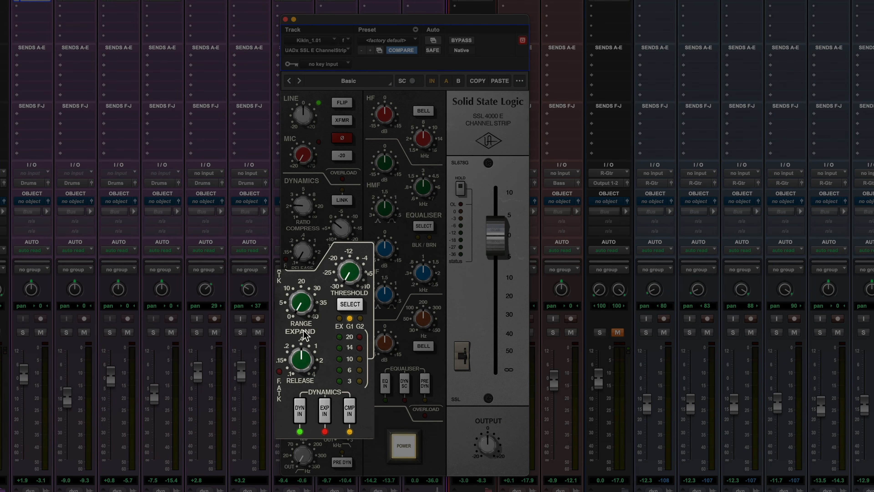
Shorten the expander's release, raise its range to 20 and cycle through the dynamics Select modes.
left_click_drag(297, 352, 290, 373)
left_click_drag(310, 301, 328, 250)
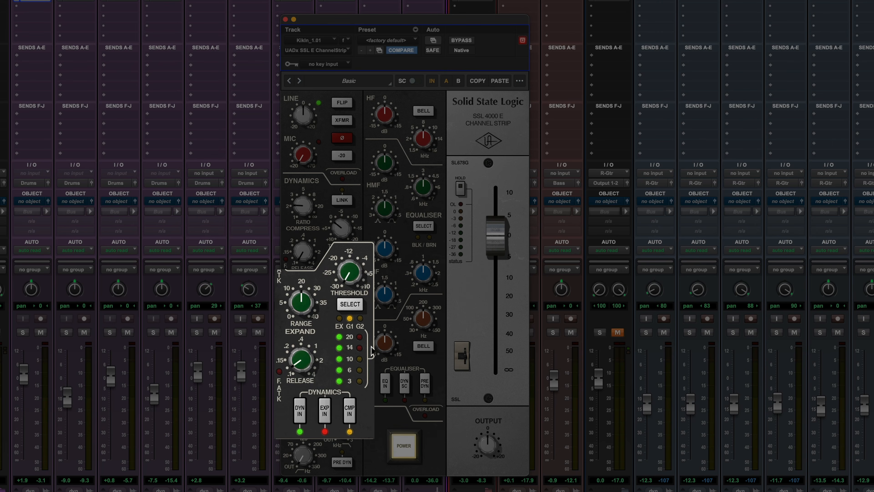
left_click(354, 304)
left_click(355, 303)
left_click(355, 303)
left_click(354, 304)
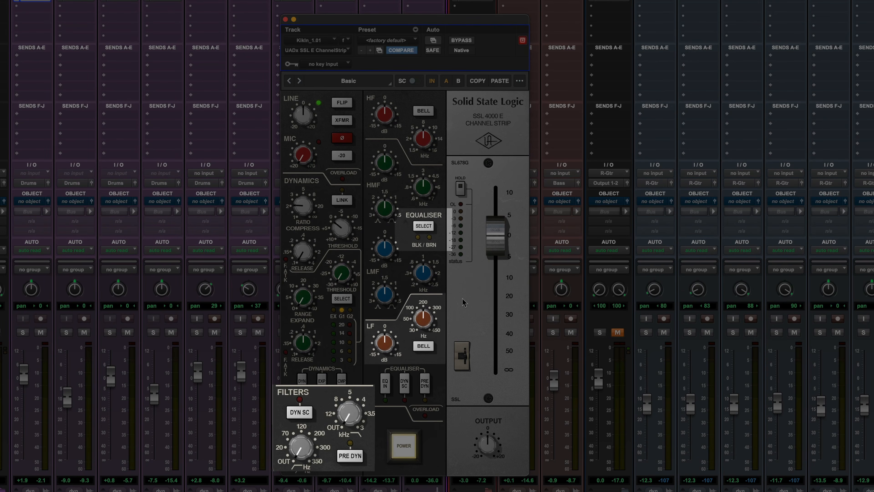
Switch the equaliser between its brown and black types.
left_click(426, 227)
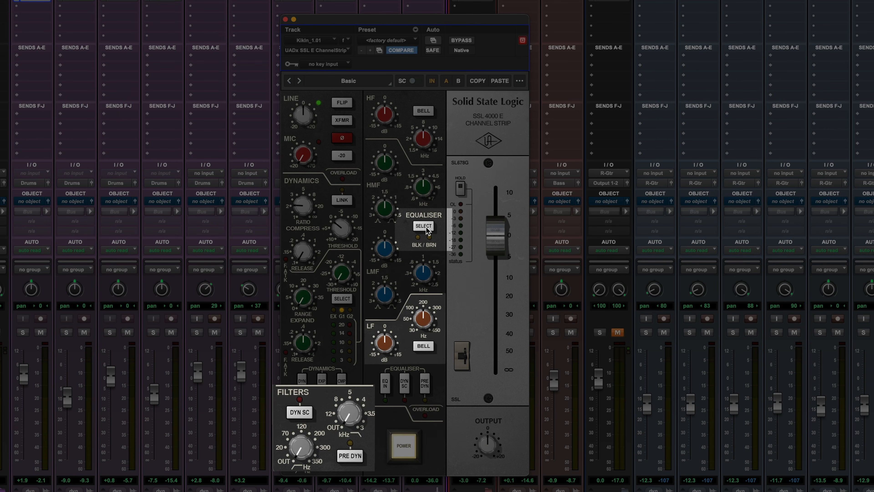
left_click(426, 228)
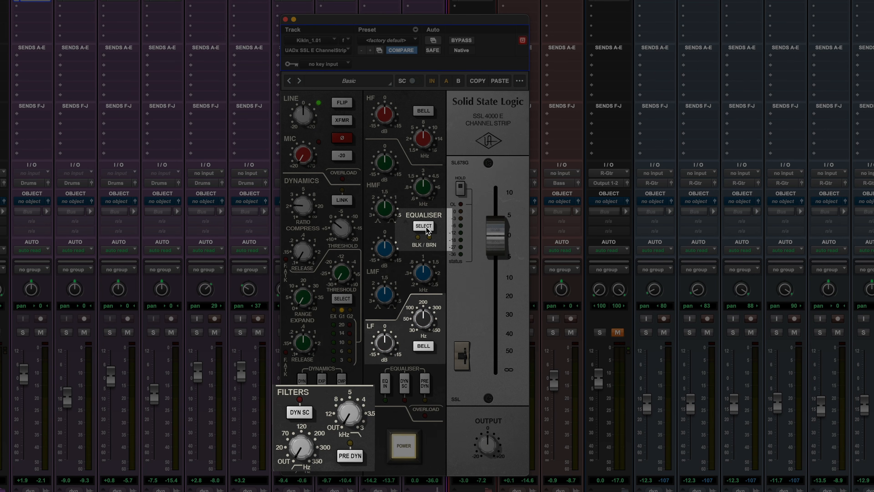
left_click(426, 228)
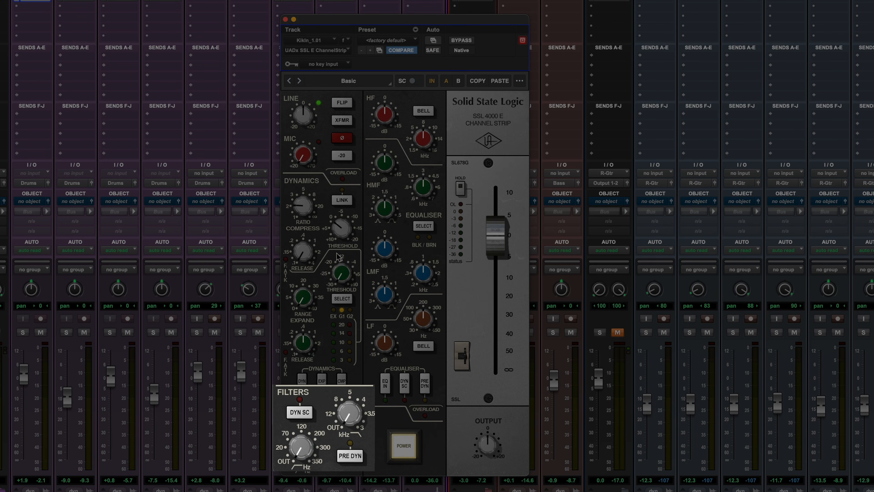
Try the filters' DYN SC and PRE DYN routing on and off, leaving only PRE DYN engaged.
left_click(309, 411)
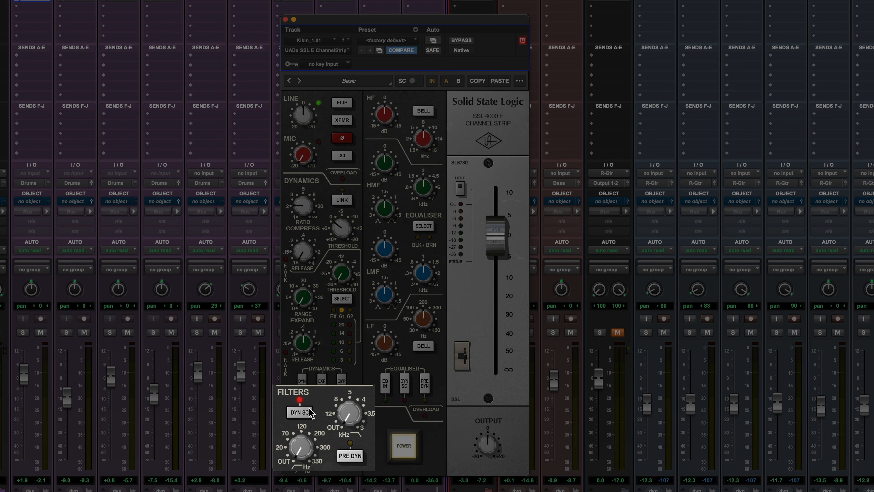
left_click(310, 412)
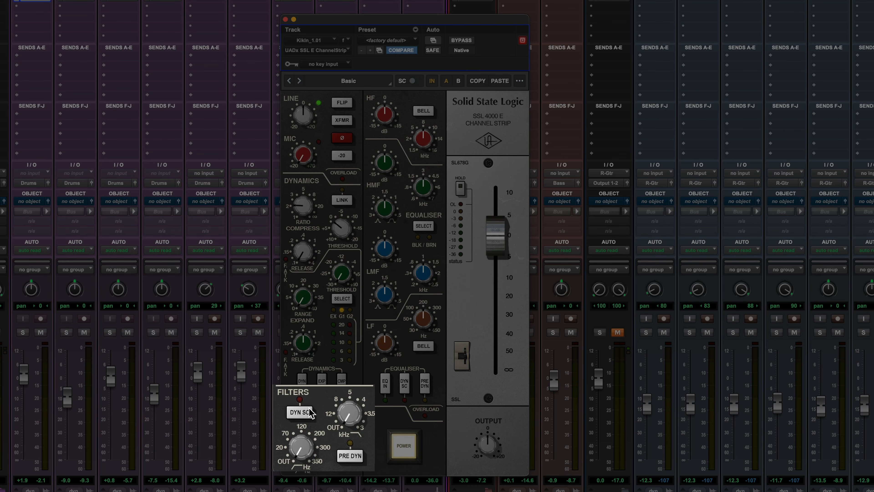
left_click(351, 457)
left_click(355, 459)
left_click(310, 412)
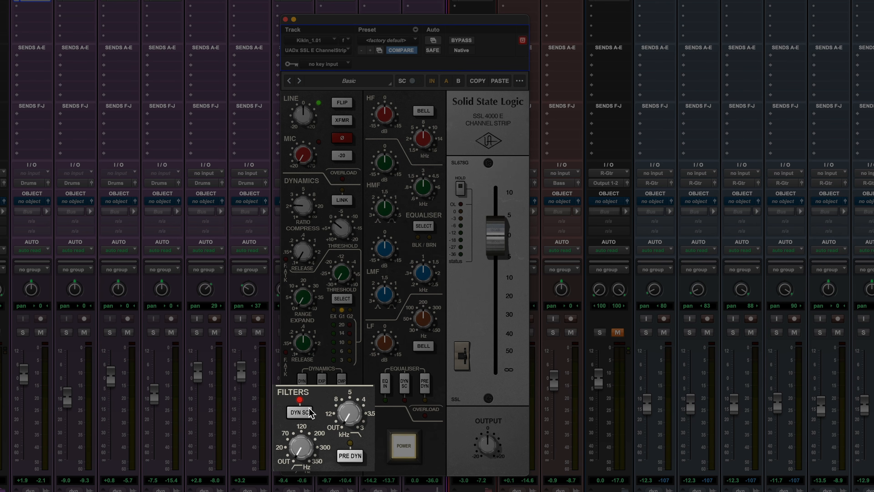
left_click(310, 412)
left_click(354, 459)
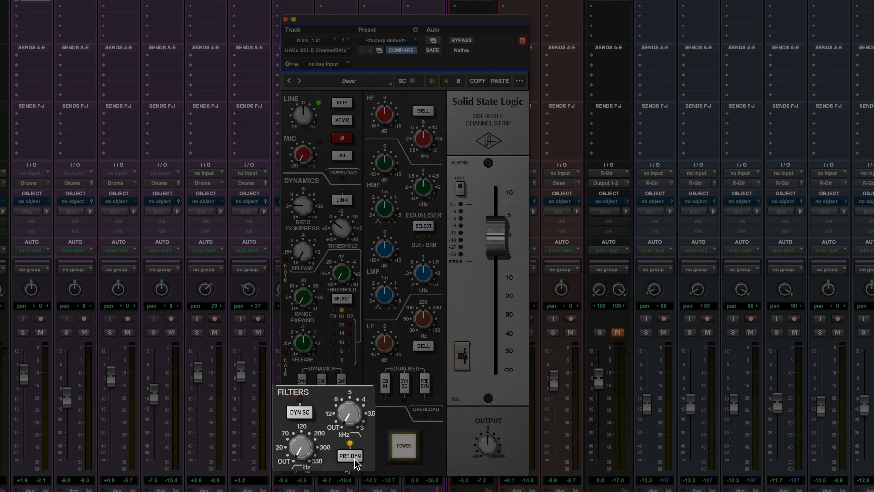
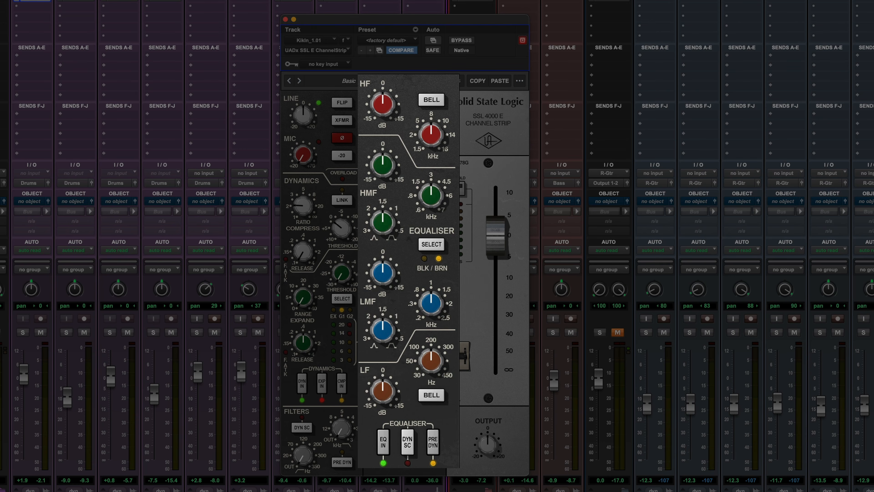
Toggle the Bell shape on the equaliser's HF and LF bands.
left_click(444, 103)
left_click(422, 391)
left_click(421, 392)
Adjust the Q, gain and frequency of the LMF and HMF bands, raising both frequencies.
left_click_drag(386, 327, 386, 345)
left_click_drag(380, 283, 393, 268)
left_click_drag(416, 304, 435, 290)
left_click_drag(391, 232, 391, 259)
left_click_drag(373, 172, 380, 205)
left_click_drag(433, 201, 439, 171)
Reset the HMF and LMF gains to 0 dB and try the equaliser's black type against brown.
left_click(385, 163, "alt")
left_click(395, 267, "alt")
left_click(426, 245)
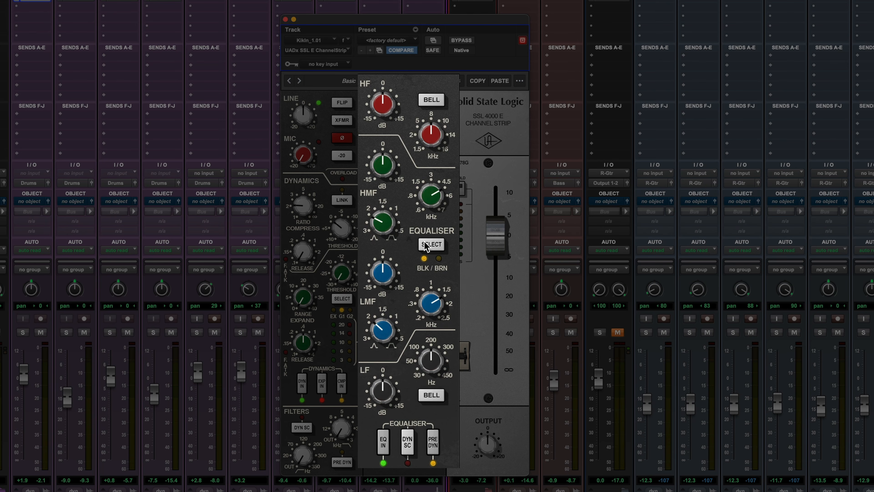
left_click(427, 244)
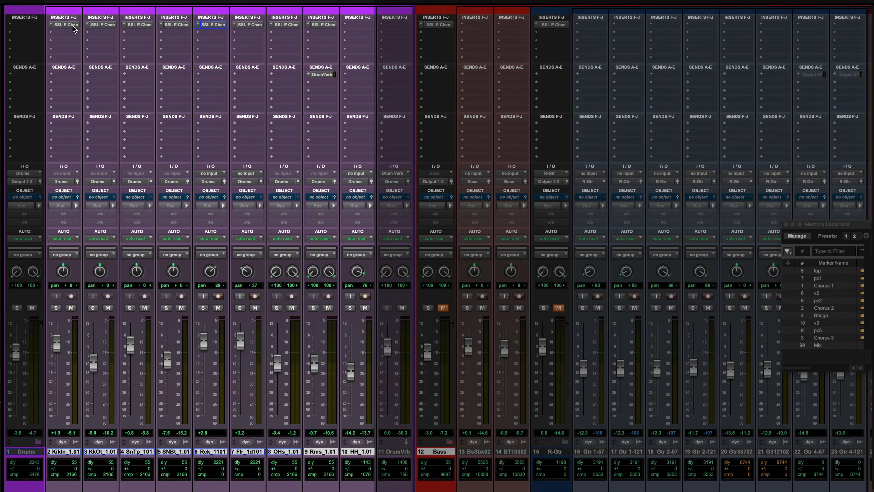
Open the SSL E channel strips of the kick-in and kick-out tracks and place their windows side by side.
left_click(66, 25)
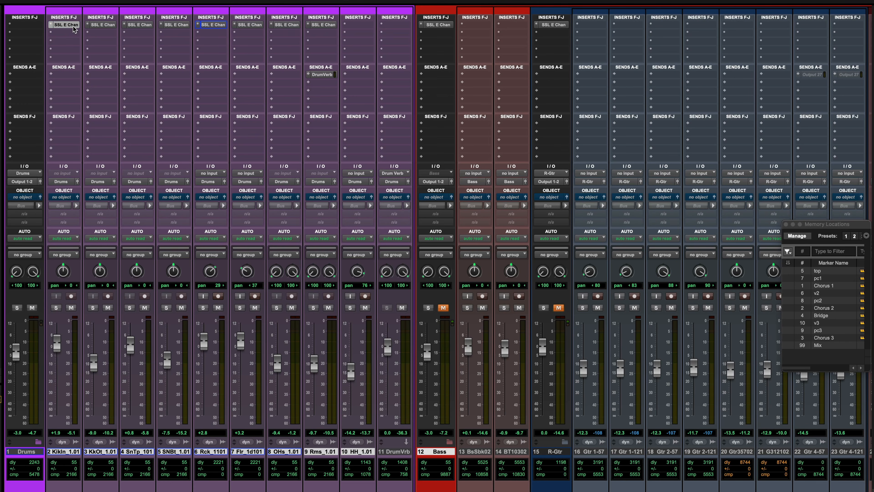
left_click_drag(386, 45, 312, 64)
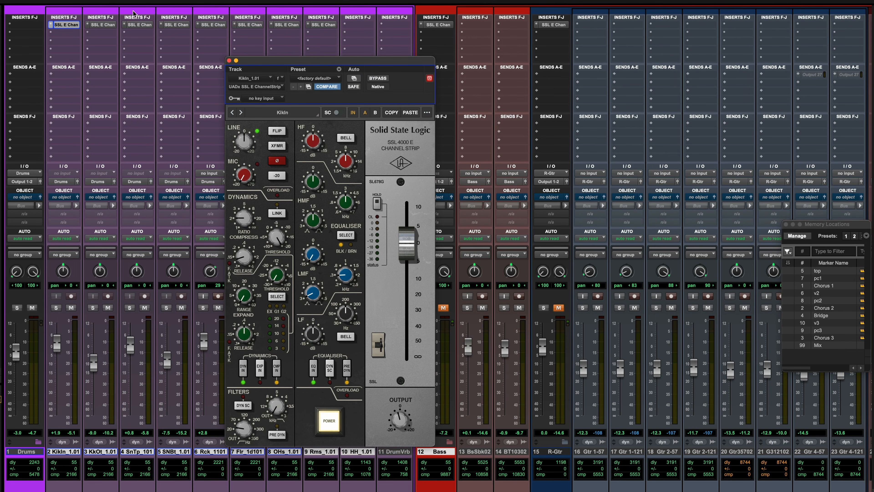
left_click(107, 25)
left_click_drag(121, 0, 621, 59)
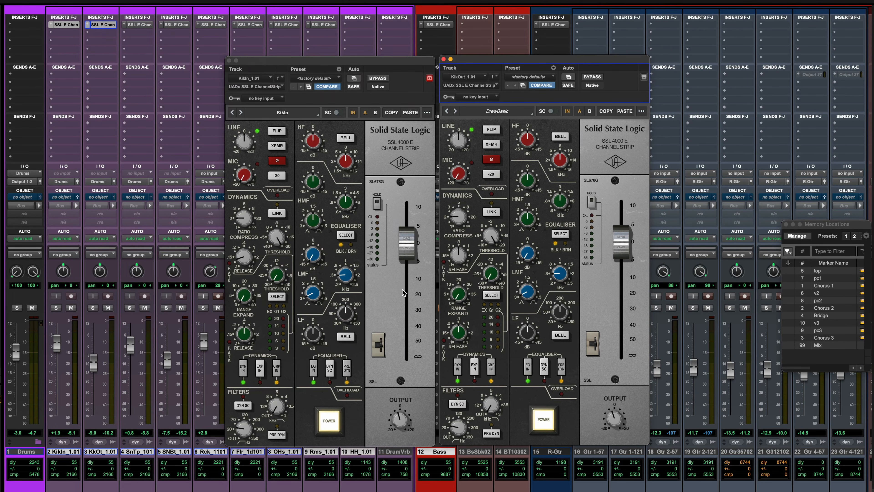
Close the kick plug-in windows and examine the SSL E channel strips on the snare top and snare bottom tracks.
key("alt+super+w")
left_click(139, 25)
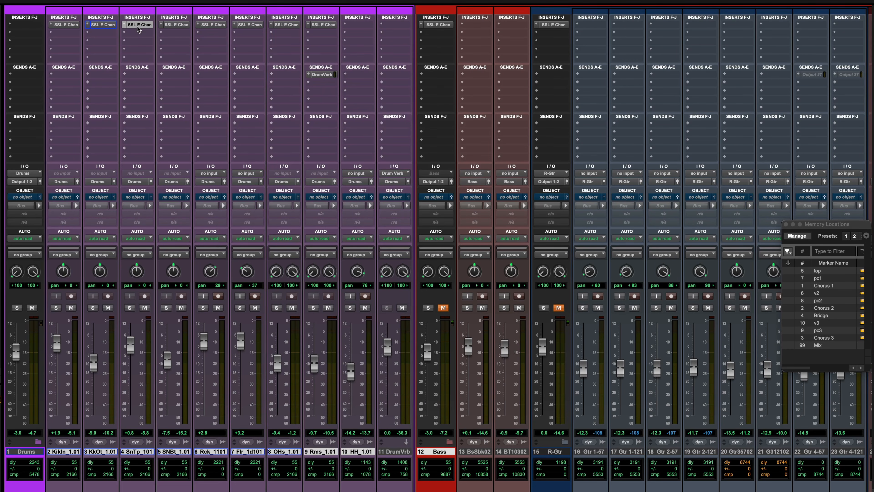
left_click_drag(315, 61, 352, 52)
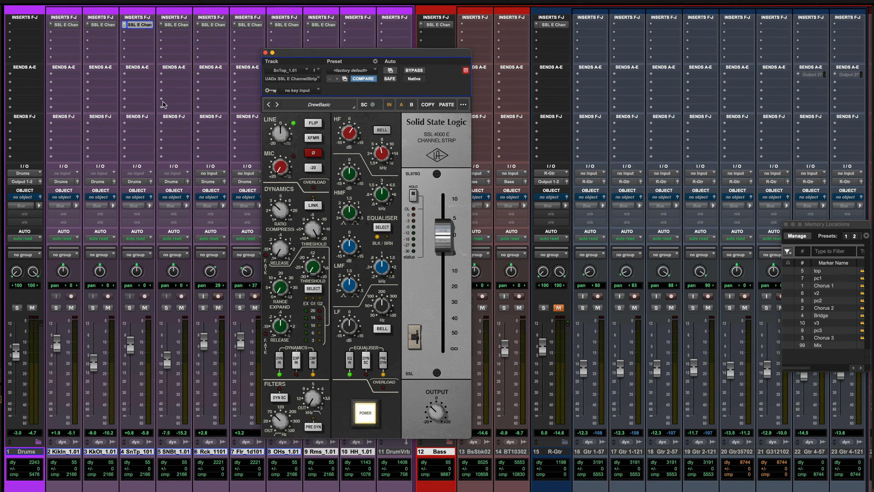
left_click(176, 24)
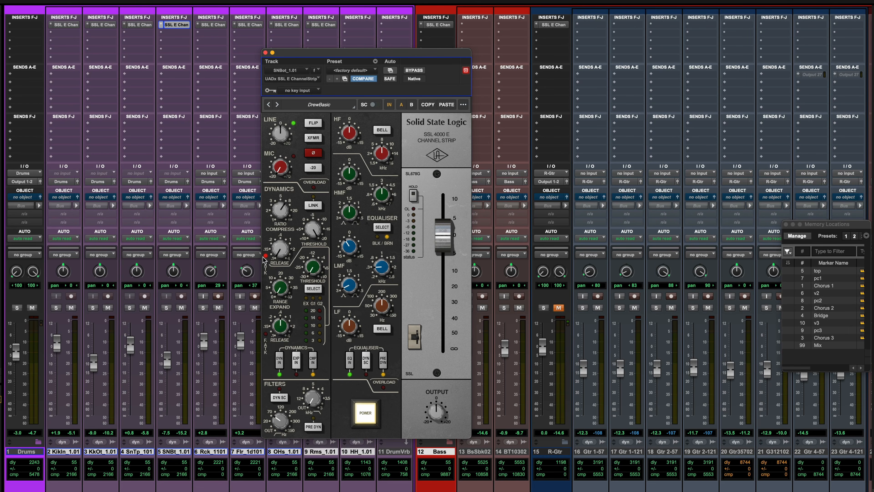
Solo the snare bottom track, compare its channel strip bypassed and enabled during playback, and close and unsolo it.
left_click(167, 308)
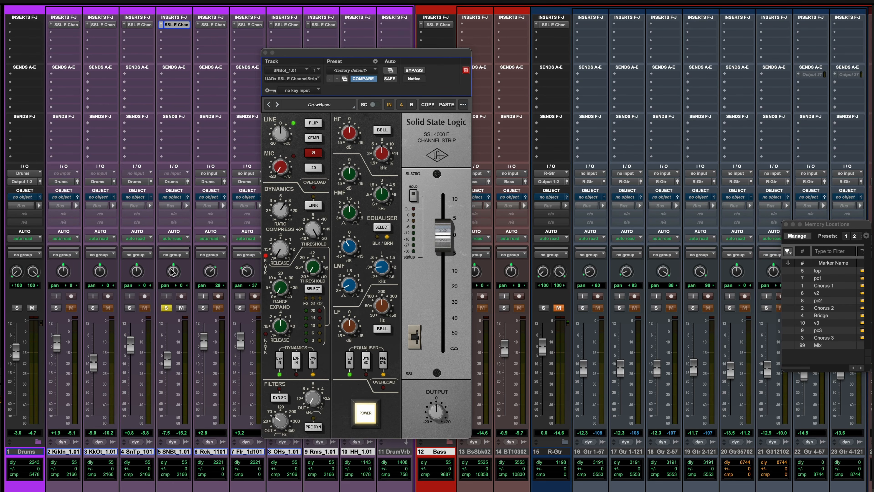
left_click(417, 71)
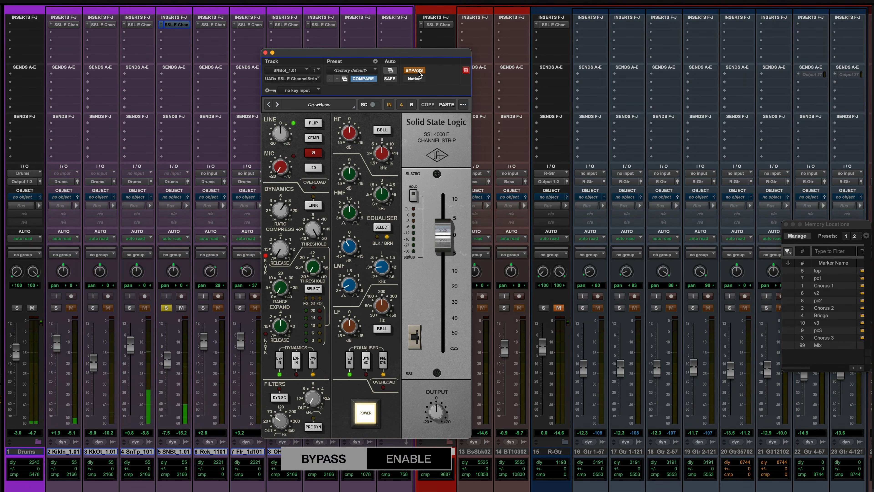
key("space")
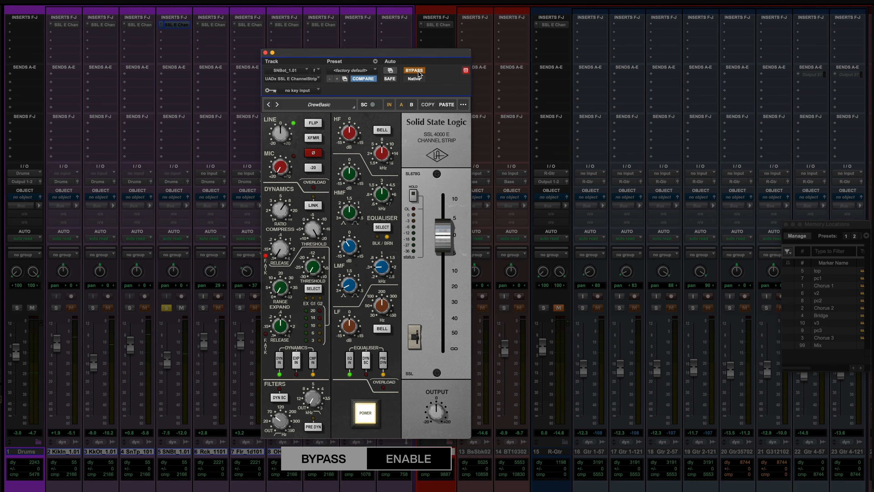
left_click(417, 71)
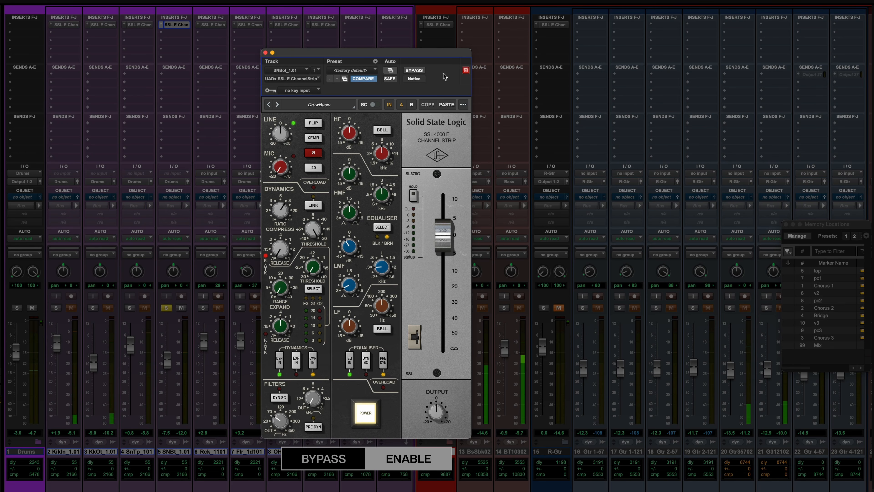
left_click(414, 70)
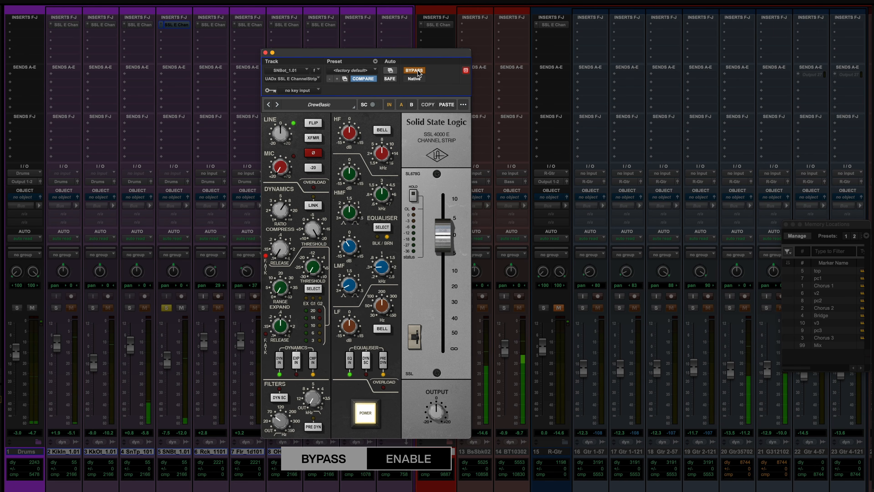
left_click(417, 71)
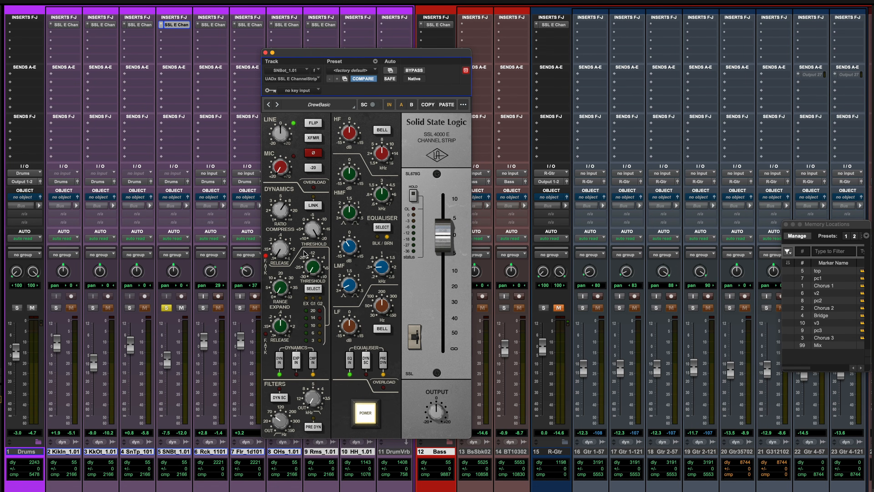
key("super+w")
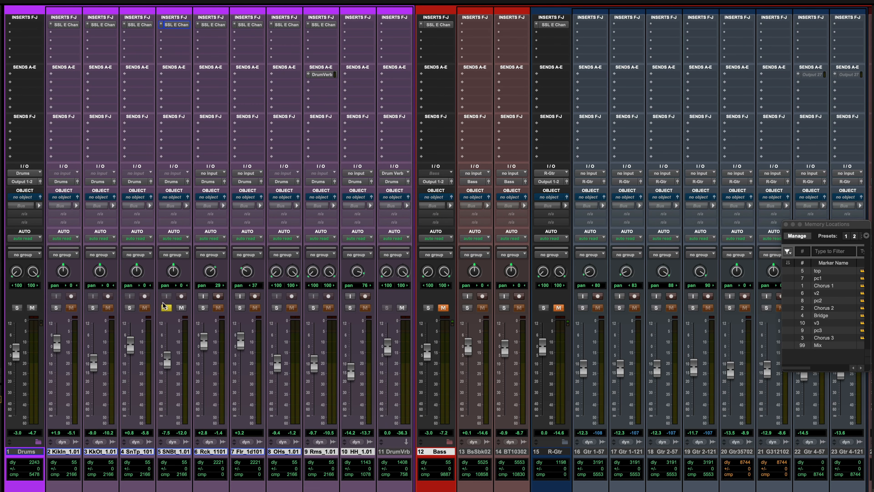
left_click(166, 307)
Shorten the compressor release on the rack tom's channel strip and open the floor tom's channel strip.
left_click(213, 24)
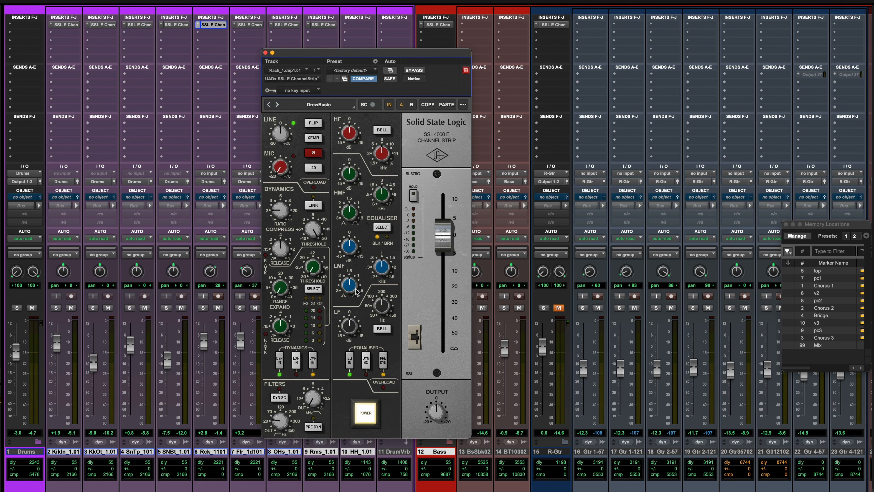
left_click_drag(286, 257, 274, 277)
left_click(245, 25)
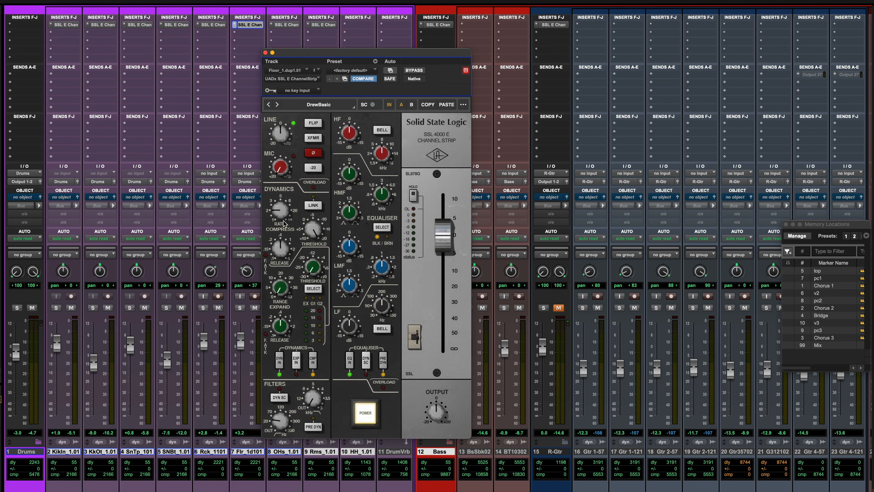
Lower the compressor release on the floor tom's channel strip, close it and open the overheads' SSL E channel strip.
left_click_drag(285, 254, 271, 285)
key("super+w")
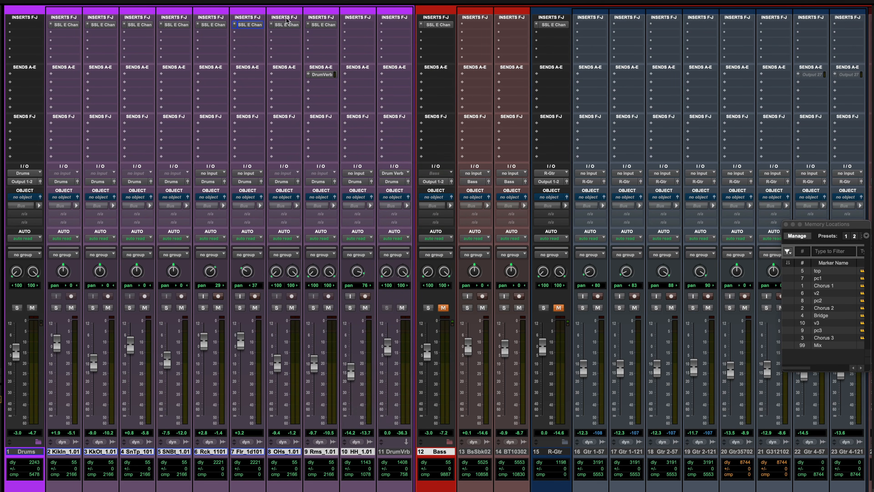
left_click(283, 26)
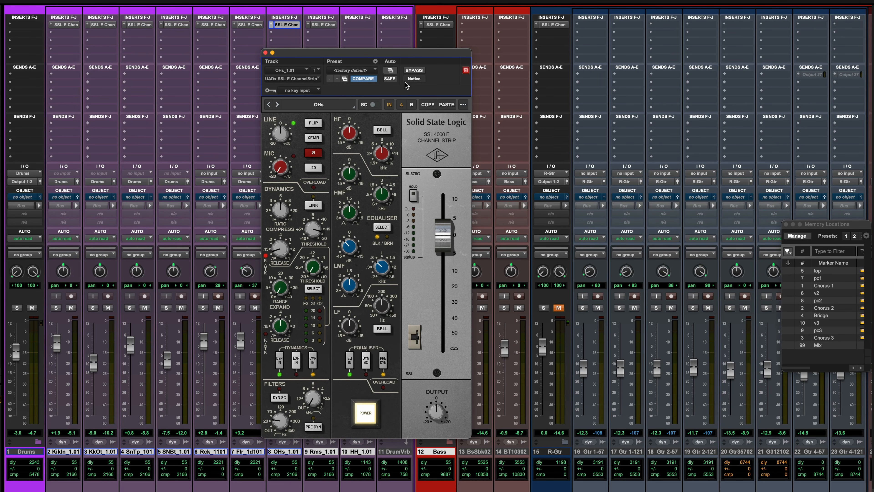
Solo the overheads and compare their channel strip bypassed and enabled during playback, moving its window clear of the drum faders.
left_click(410, 71)
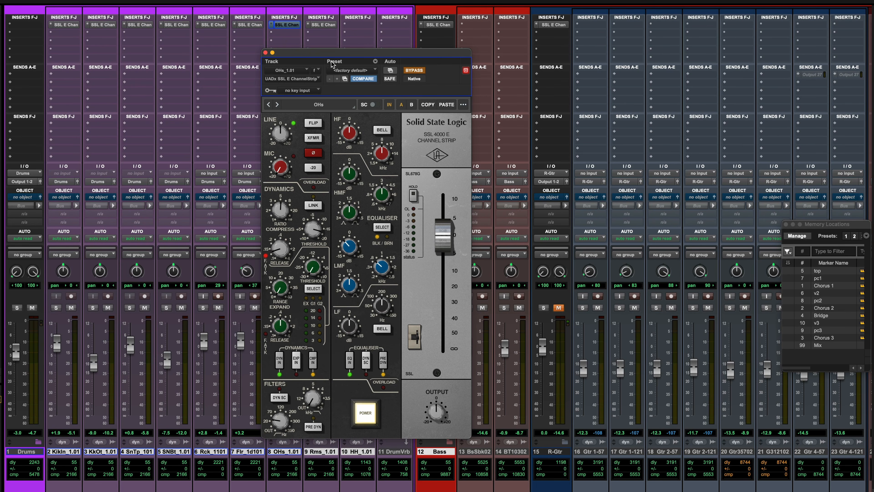
left_click_drag(328, 55, 426, 64)
left_click(276, 307)
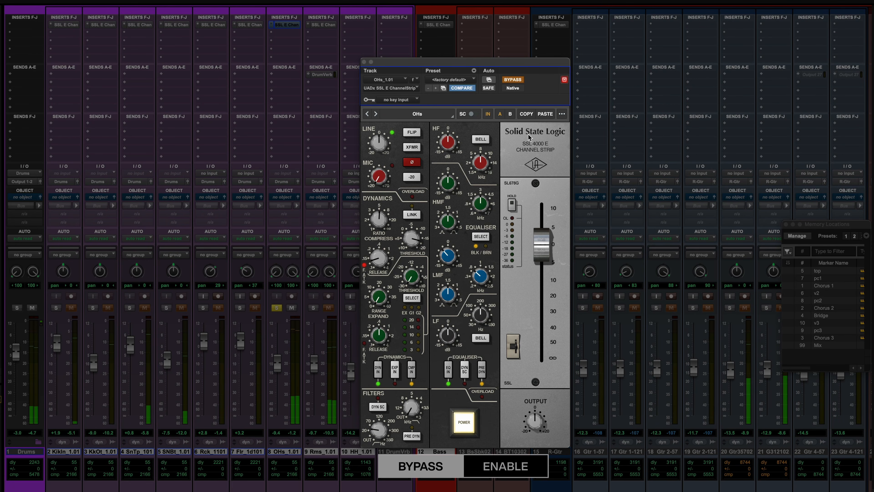
left_click(515, 81)
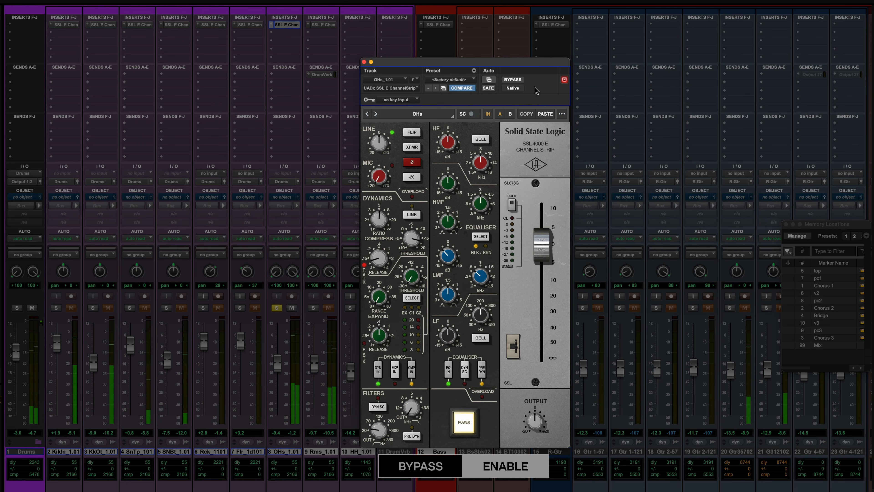
left_click(513, 79)
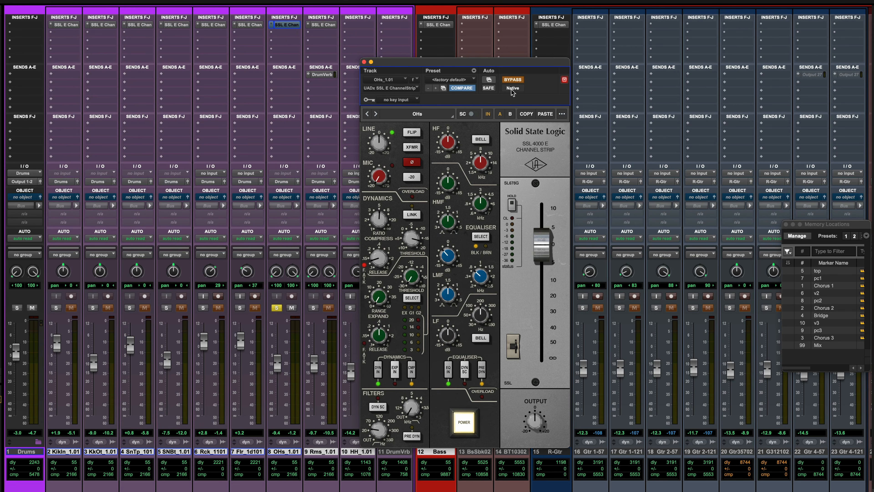
left_click(512, 80)
Open the rooms track's SSL E channel strip and solo the rooms instead of the overheads.
left_click(323, 24)
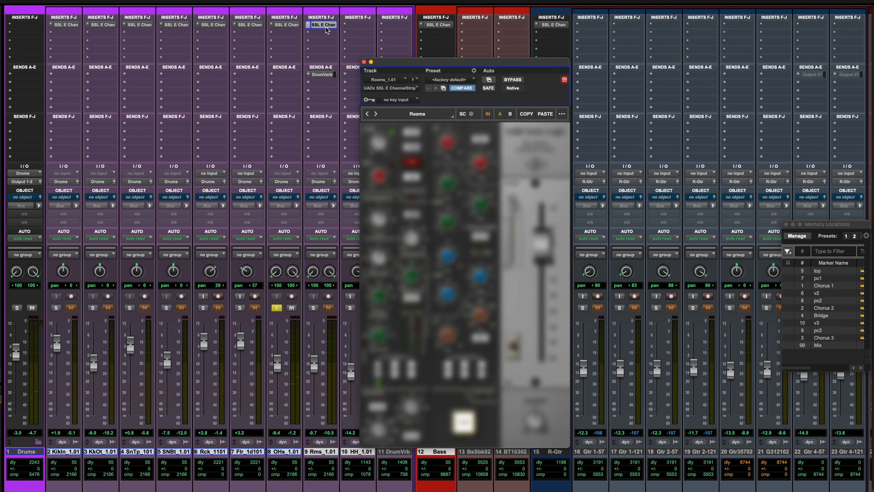
left_click(308, 308)
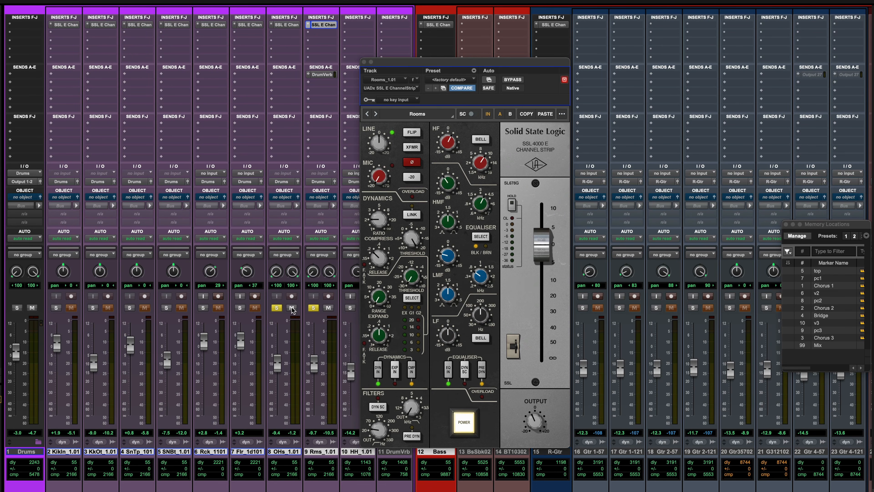
left_click(277, 309)
Compare the rooms channel strip bypassed and enabled during playback, and close and unsolo it.
left_click(511, 80)
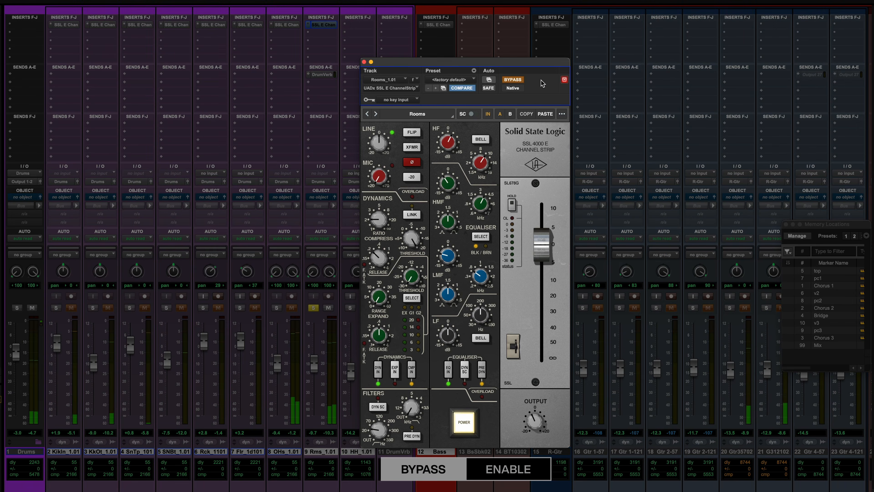
left_click(516, 80)
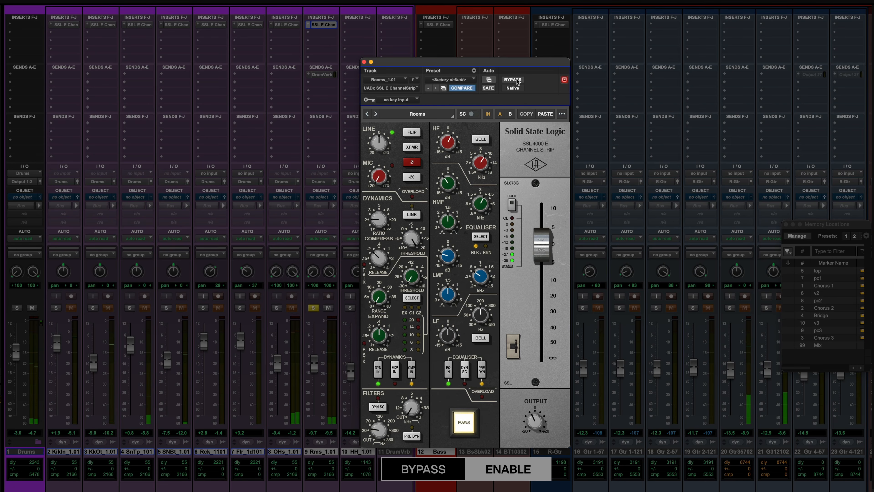
left_click(517, 80)
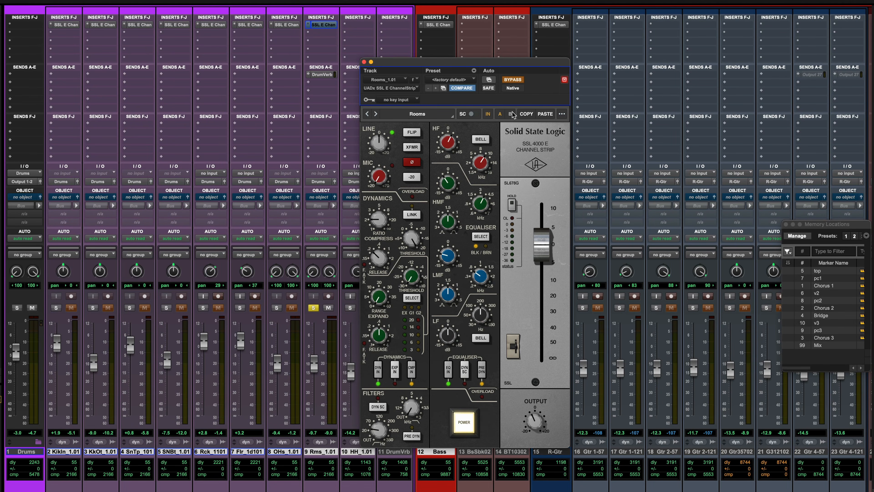
left_click(515, 80)
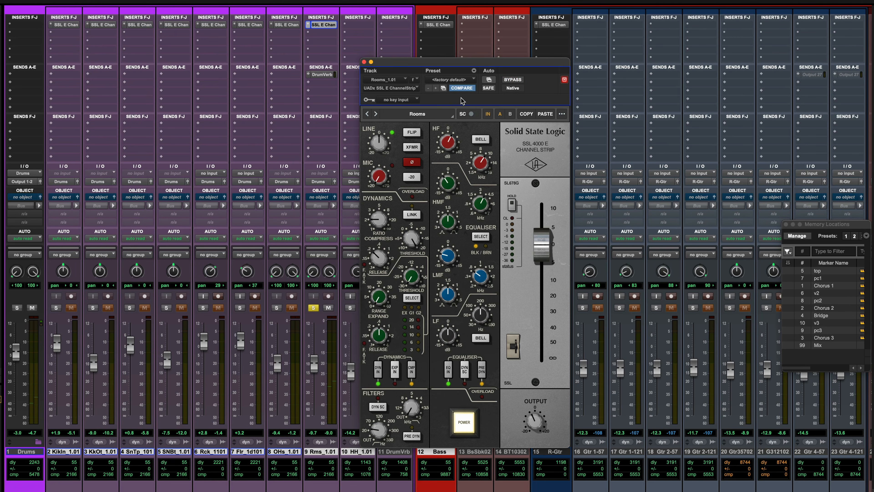
key("super+w")
left_click(315, 307)
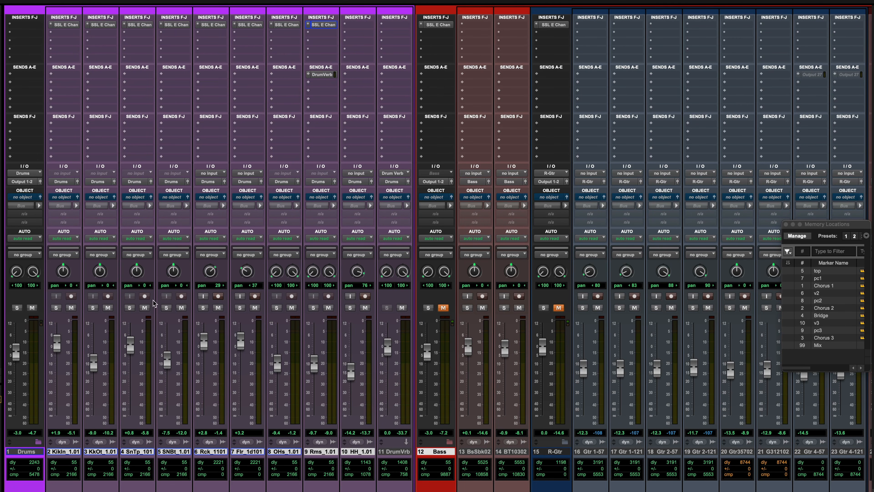
Play the mix and compare the SSL E channel strips on all selected tracks bypassed and enabled together.
left_click(70, 24, "alt+shift+super")
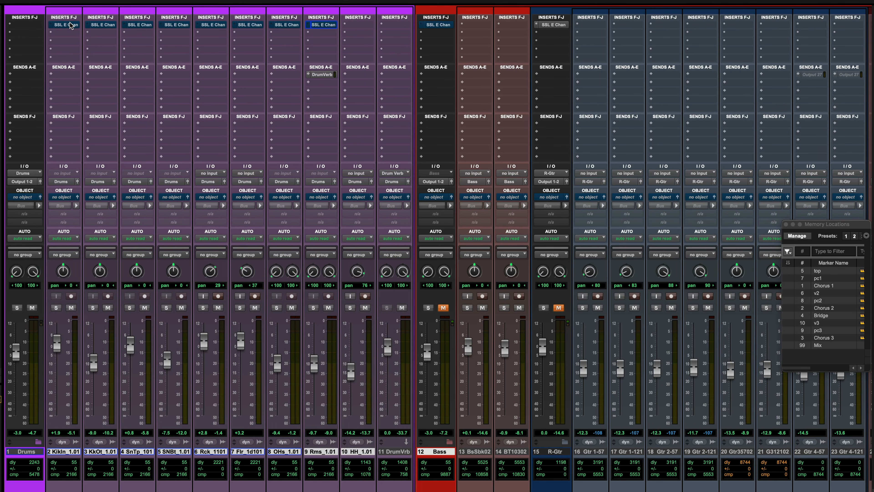
key("space")
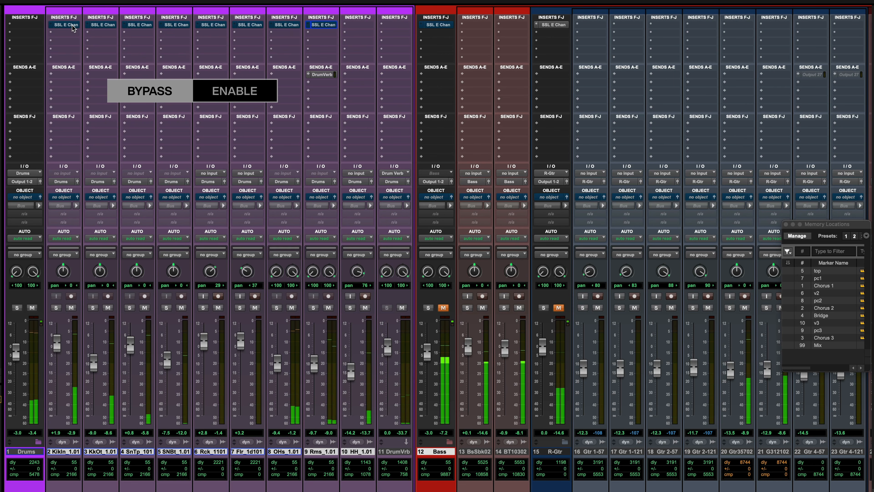
left_click(72, 25, "alt+shift+super")
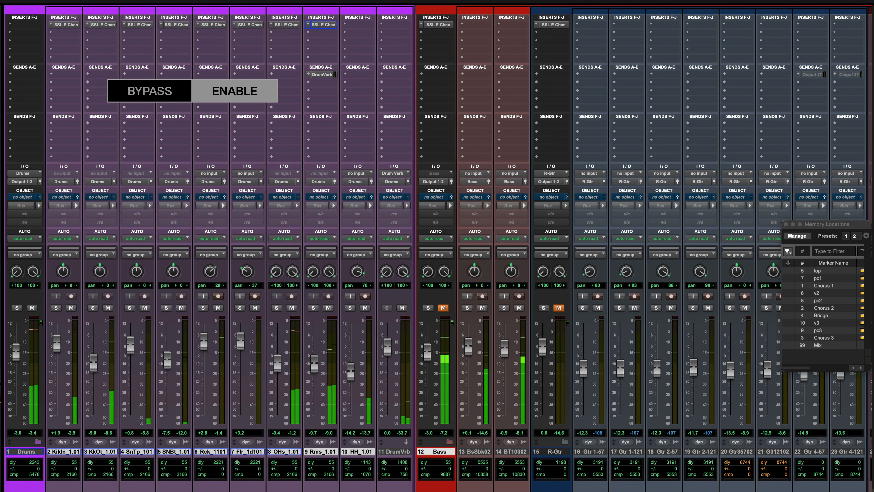
left_click(68, 27, "alt+shift+super")
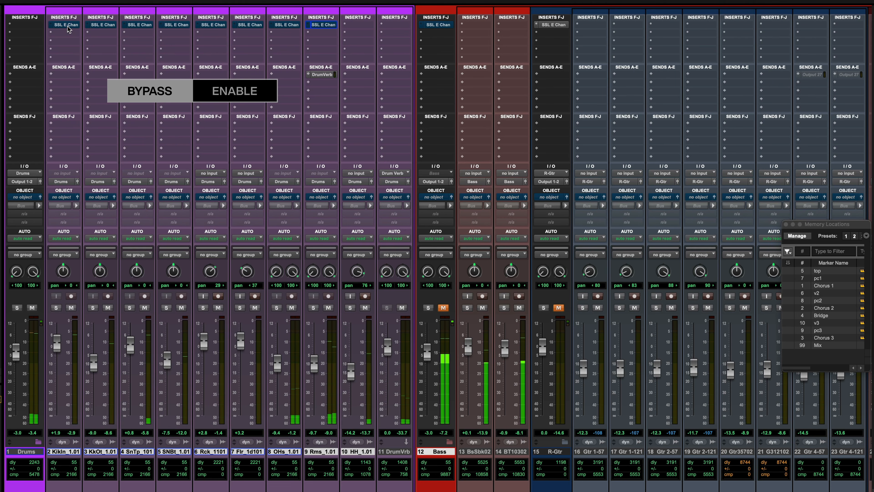
left_click(68, 26, "alt+shift+super")
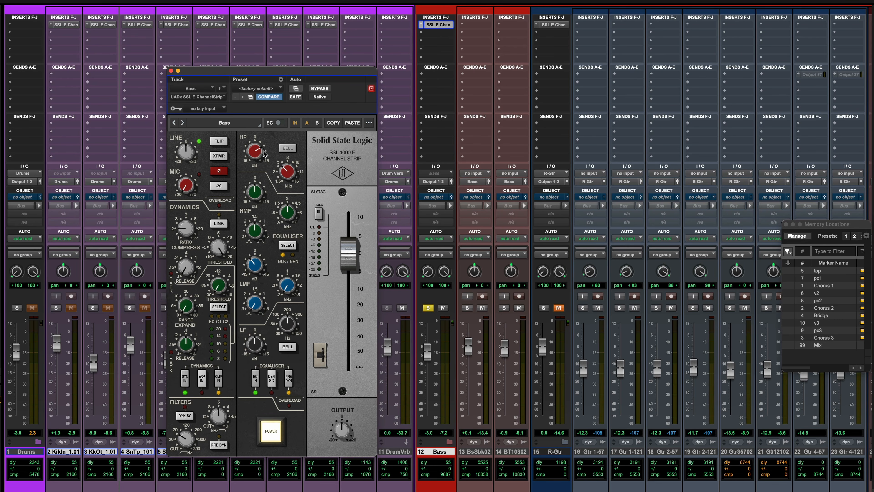
Compare the soloed Bass track with its SSL E channel strip bypassed and enabled during playback.
left_click(315, 90)
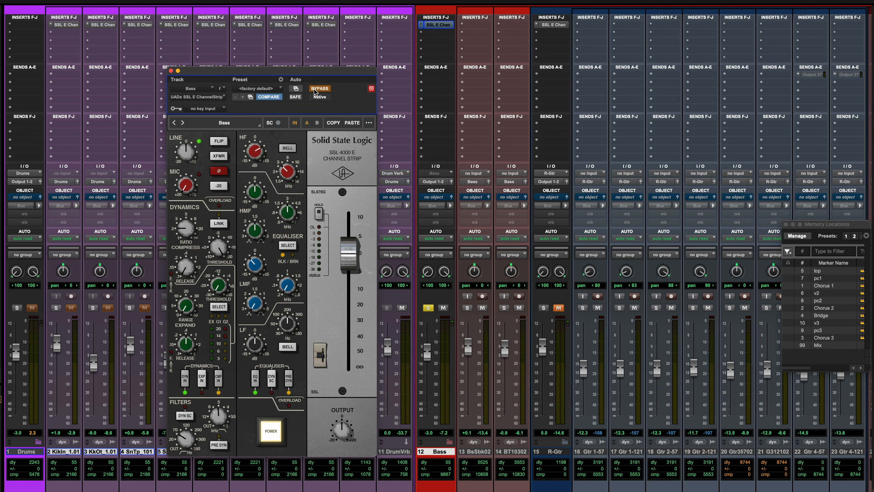
key("space")
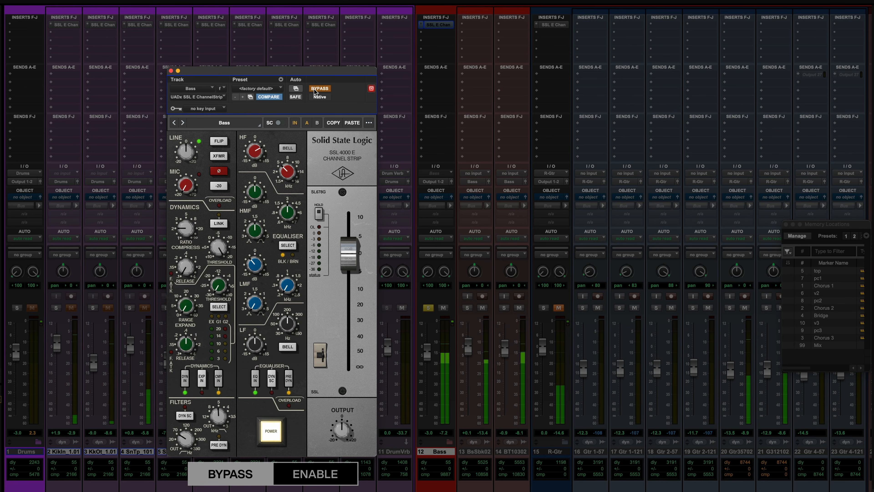
left_click(314, 90)
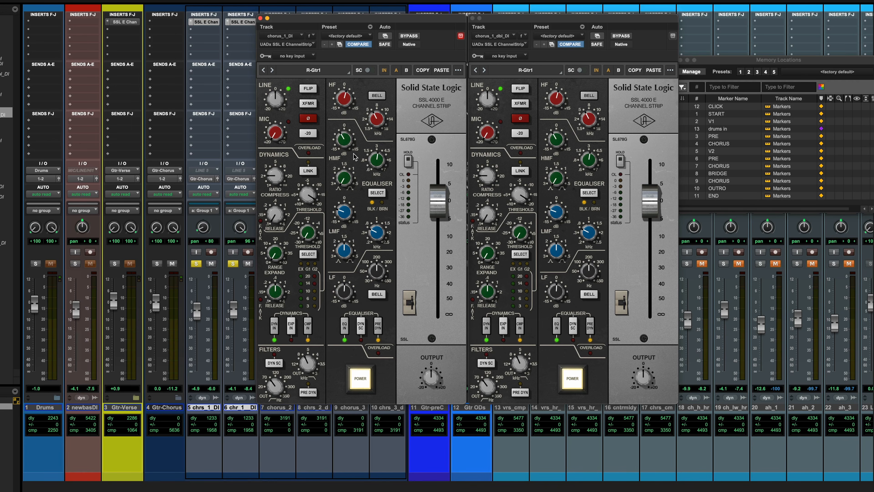
Compare the two chorus DI guitar tracks with their R-Gtr1 channel strips powered off and on during playback.
left_click(360, 378)
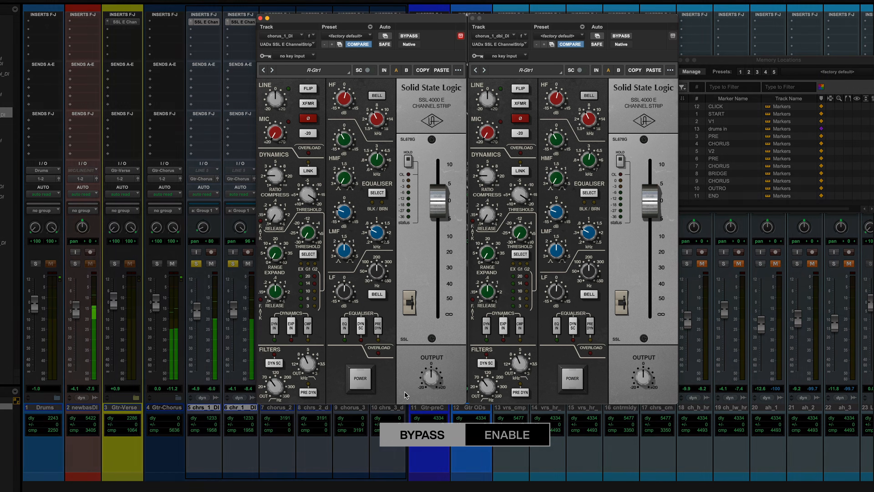
left_click(360, 378)
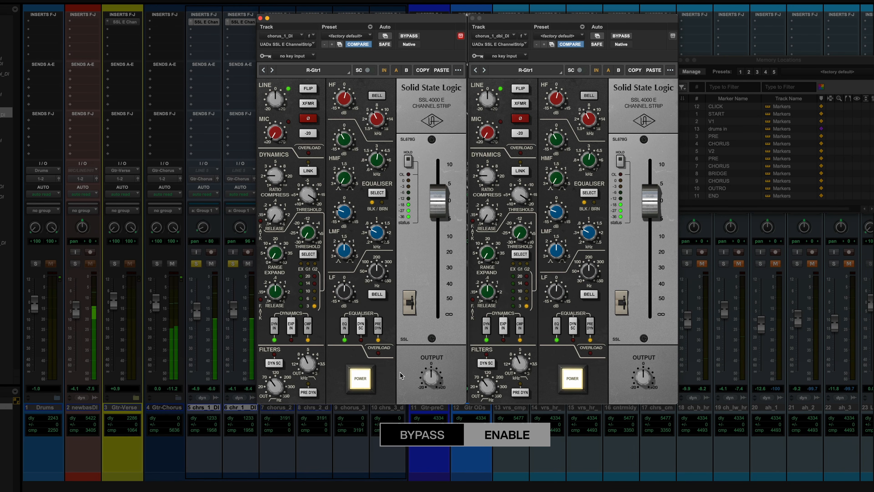
left_click(367, 377)
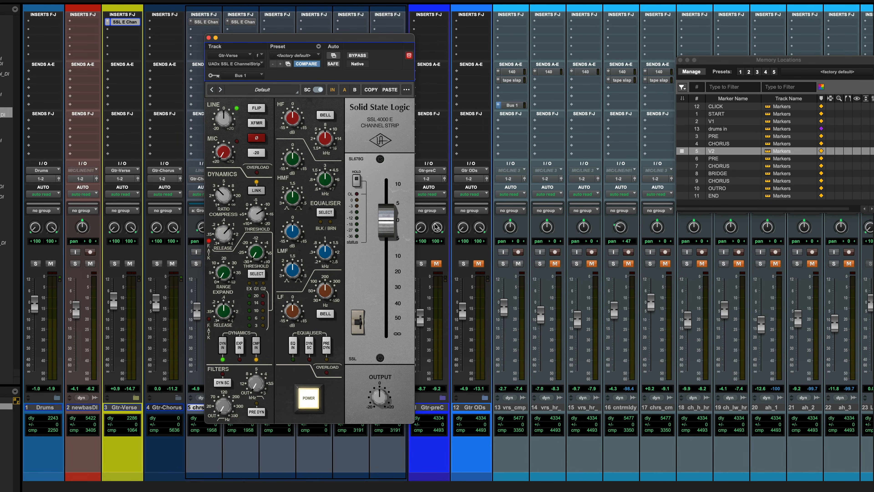
Examine the Bus 1 send on the vrs_cmp track and the key input bus choices of the Gtr-Verse channel strip.
left_click(515, 106)
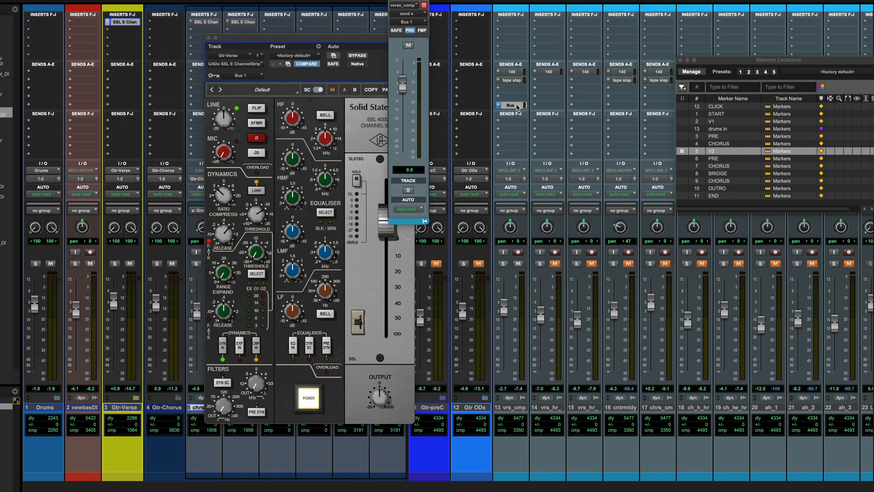
left_click_drag(422, 0, 569, 112)
left_click(540, 112)
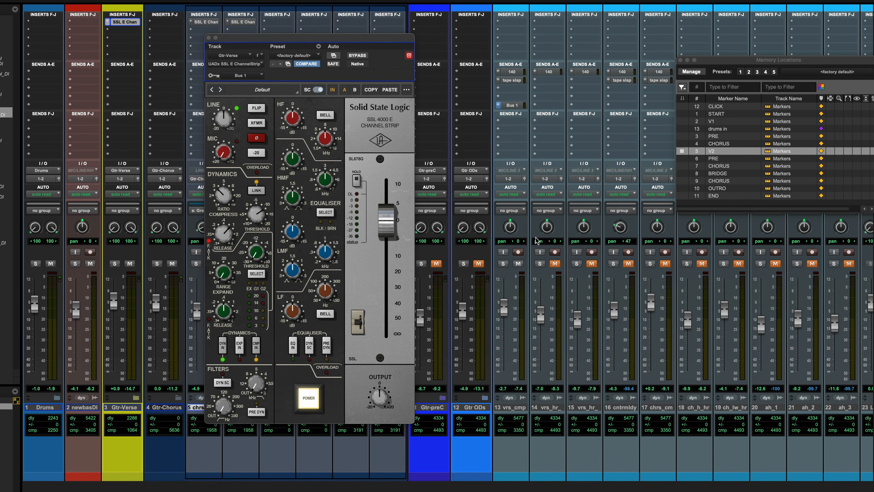
left_click(245, 75)
mouse_move(244, 86)
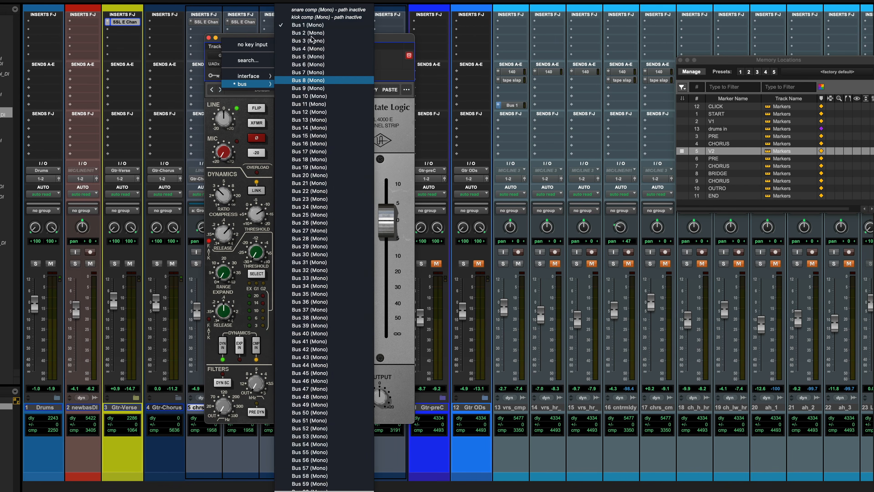
left_click(389, 58)
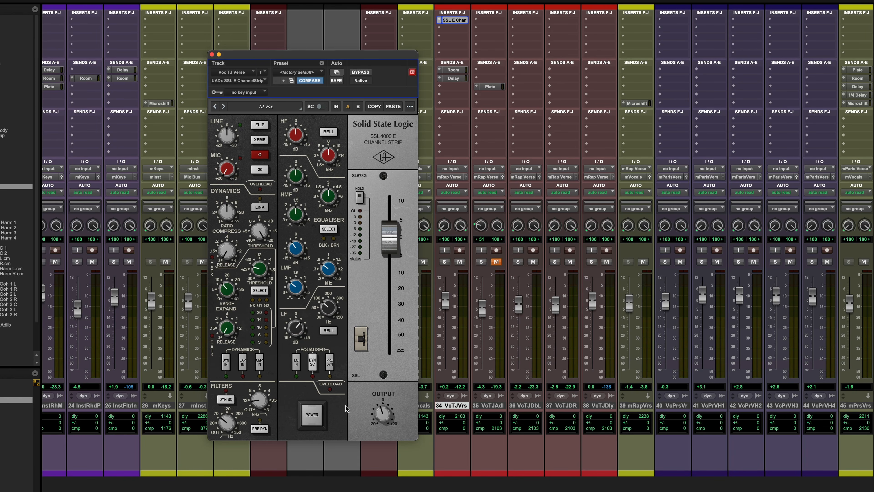
Compare the verse vocal on track 34 with its SSL E channel strip powered off and on during playback.
key("space")
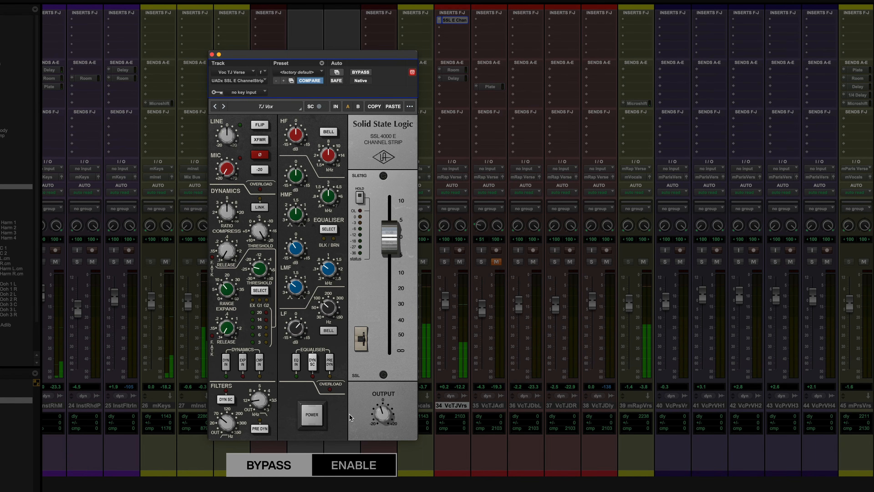
left_click(312, 415)
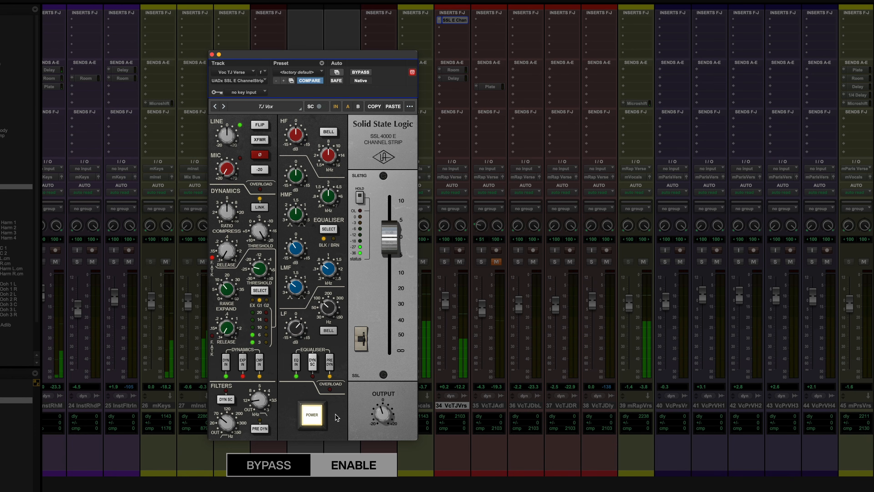
left_click(311, 413)
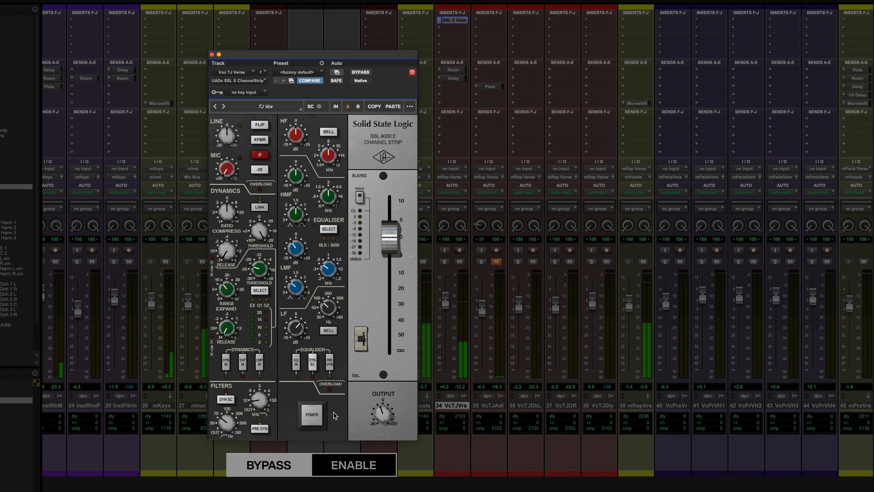
left_click(312, 414)
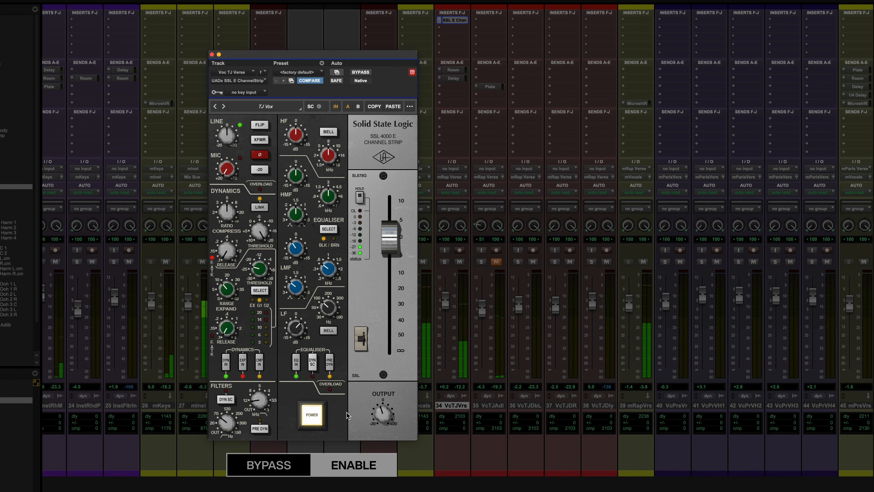